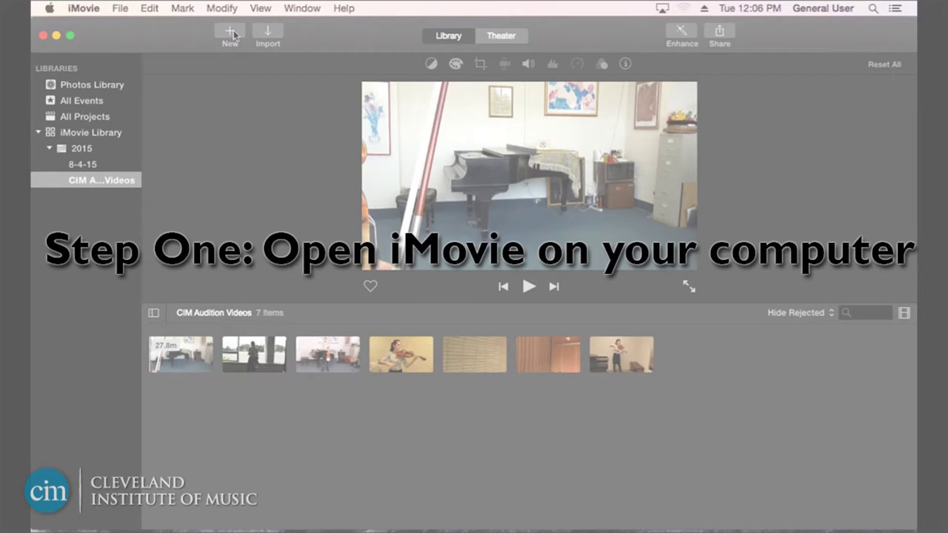
Launch iMovie from its Dock icon
click(753, 507)
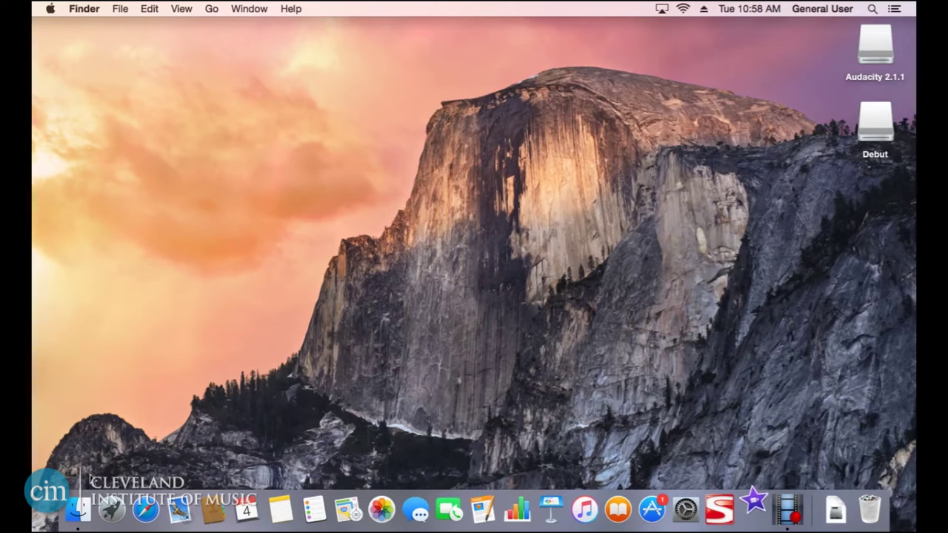
Show Finder's Applications folder and scroll through the list to locate iMovie
click(75, 512)
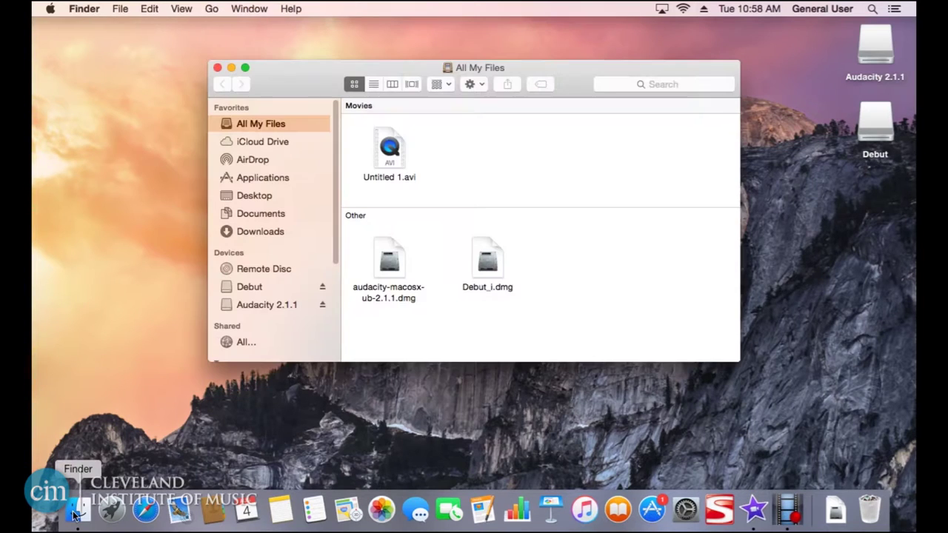
click(259, 176)
scroll(732, 249, down, 5)
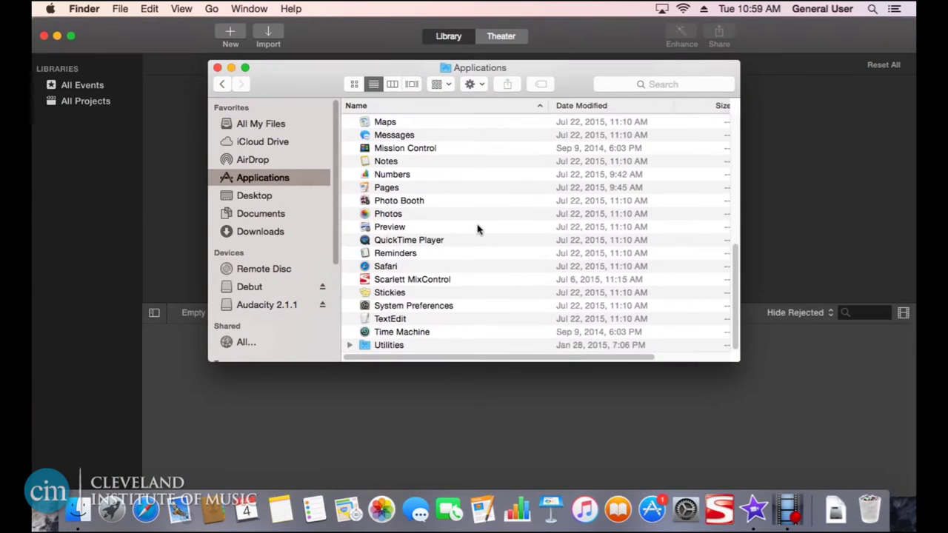
scroll(478, 229, up, 5)
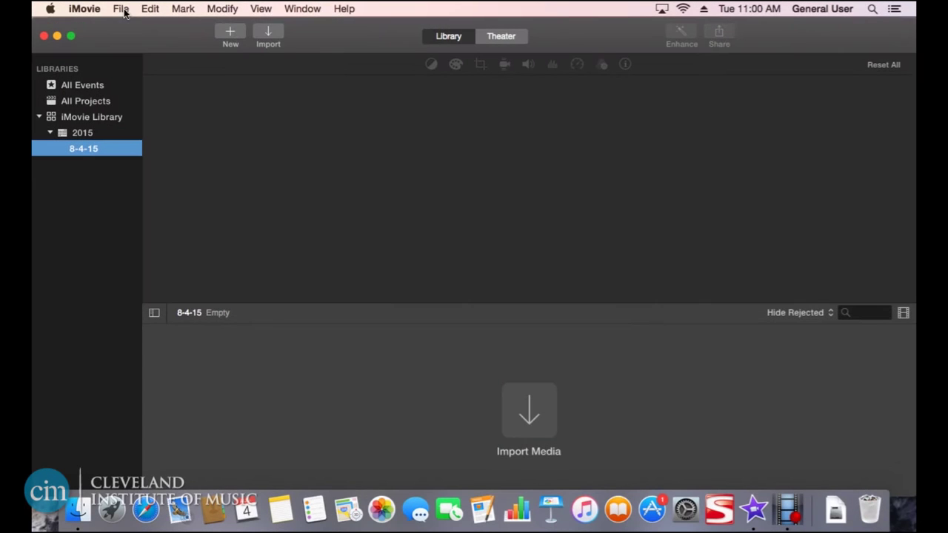
Add a new event from the File menu and name it 'CIM Audition Videos'
click(122, 9)
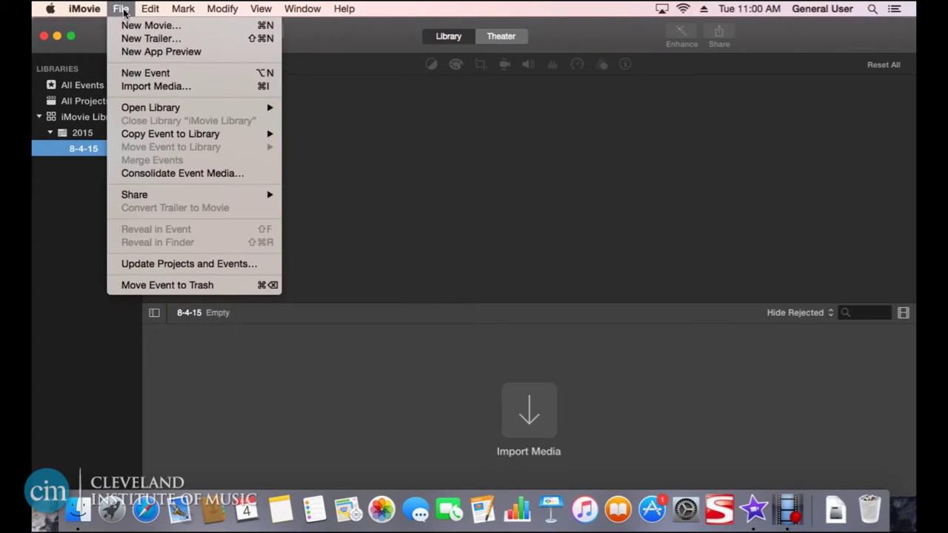
click(145, 73)
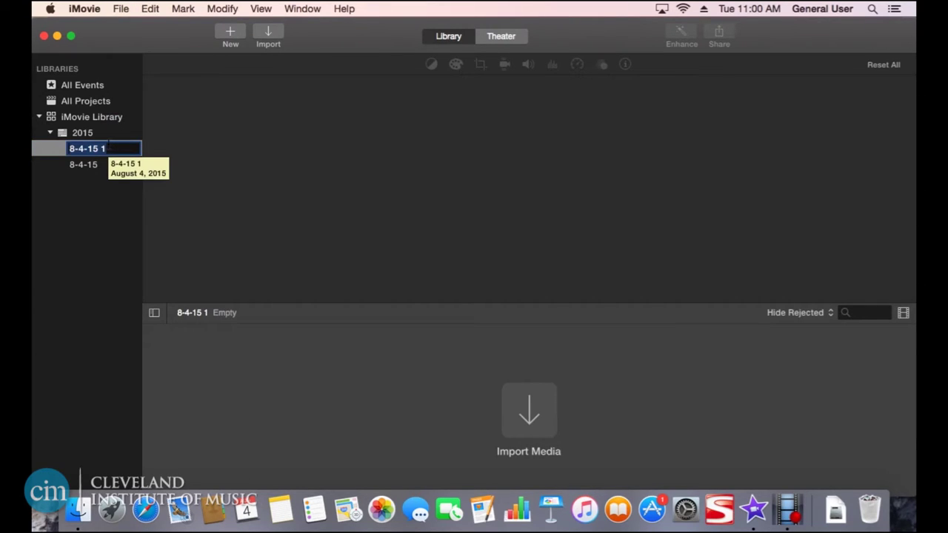
text(Cl)
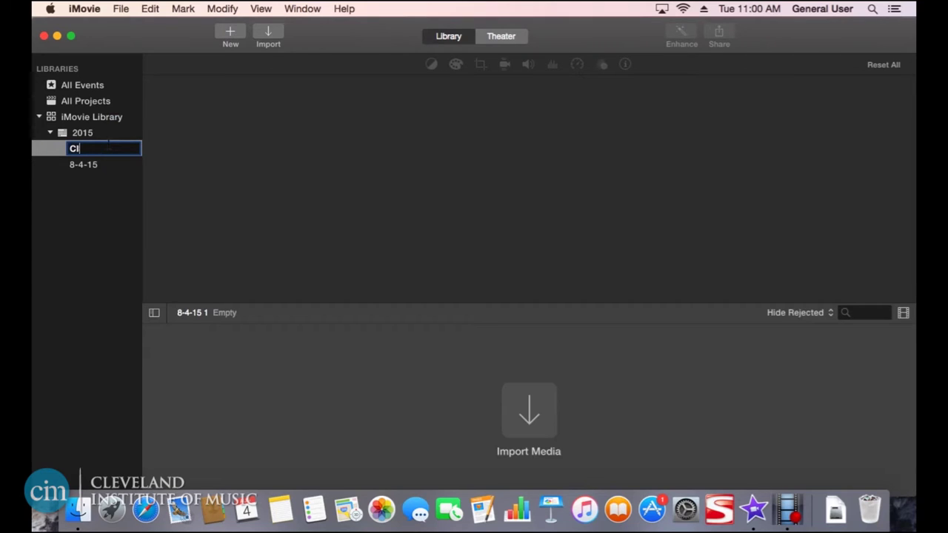
text(M Audition)
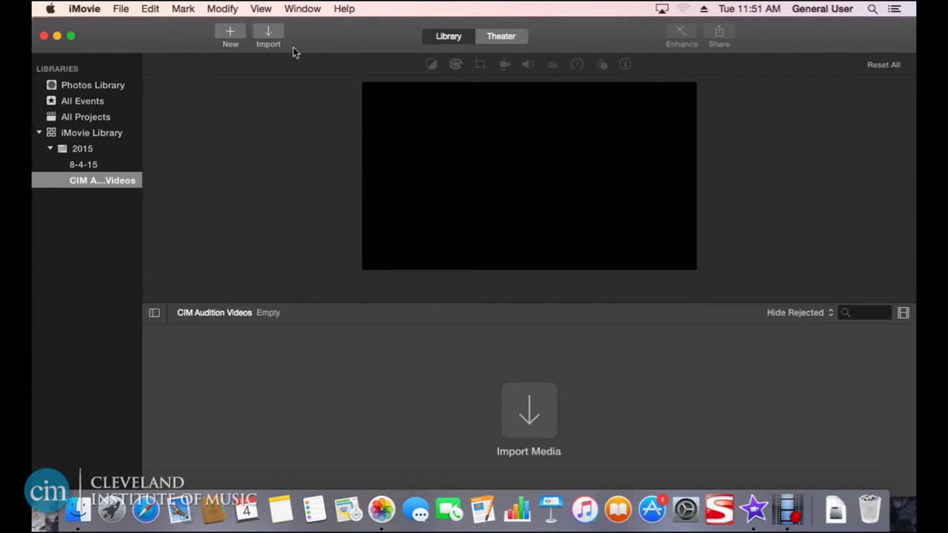
Import all seven CAM_SD camera clips into the CIM Audition Videos event
click(268, 36)
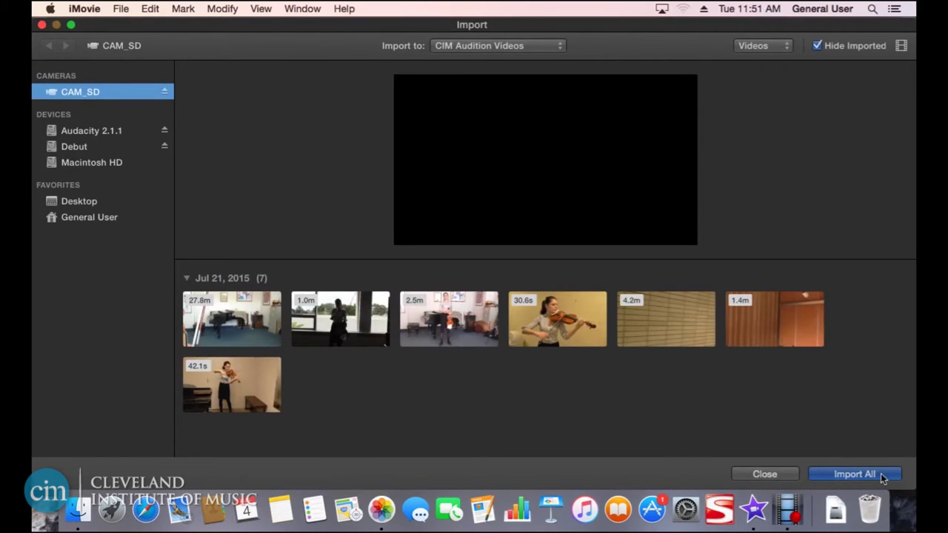
click(855, 474)
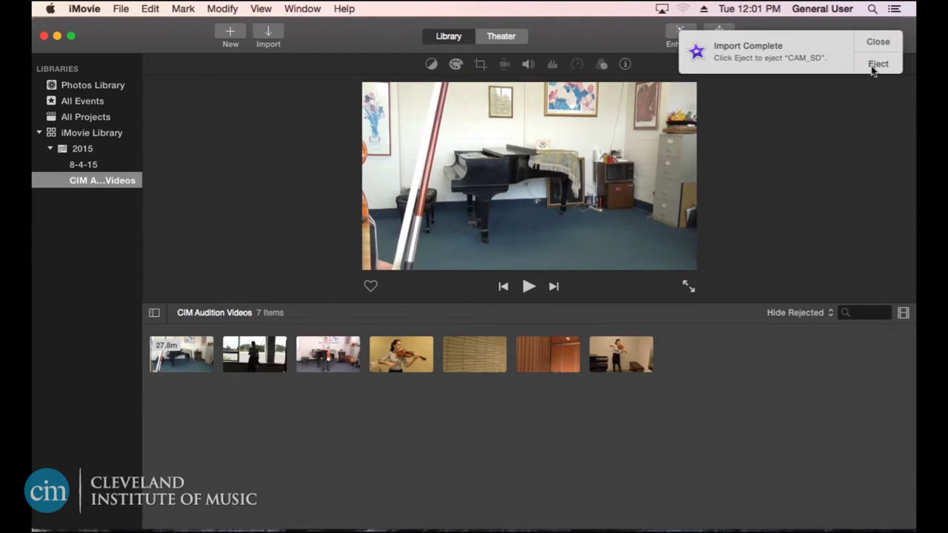
Drag the filmstrip Zoom slider to All so each clip shows as one thumbnail
click(878, 64)
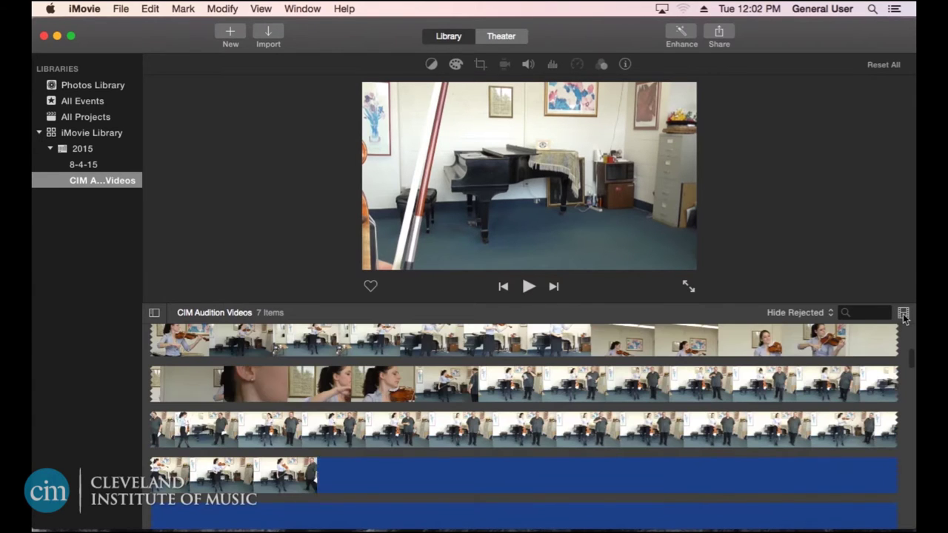
click(903, 313)
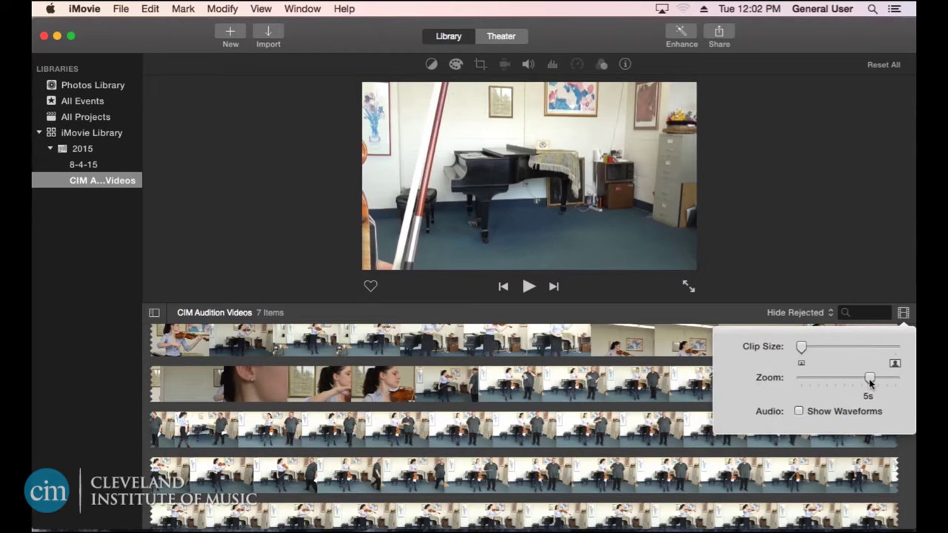
drag(870, 379, 793, 381)
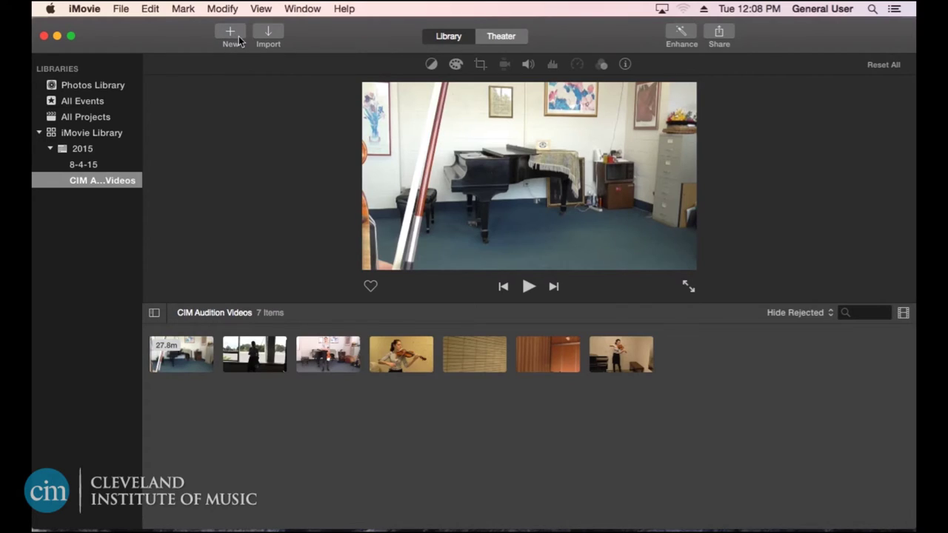
Start a new movie with No Theme
click(231, 34)
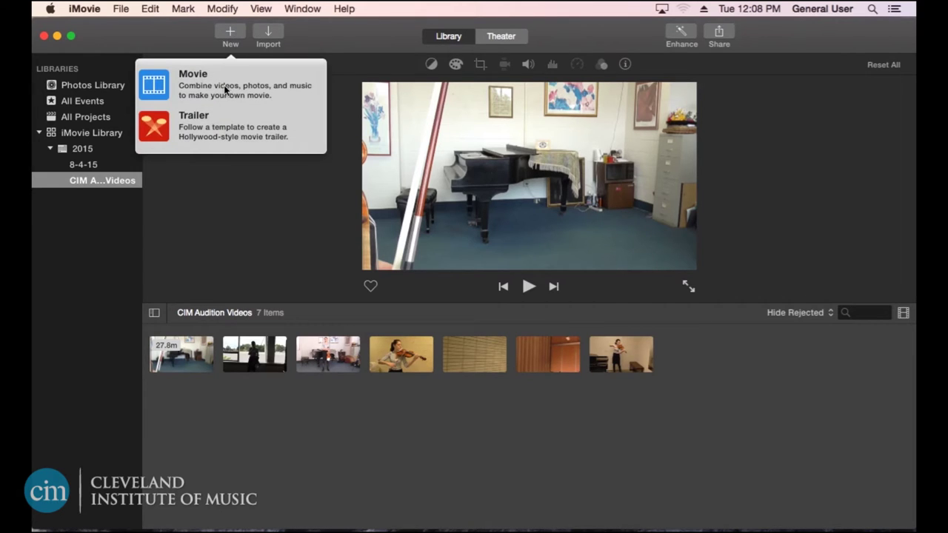
click(225, 89)
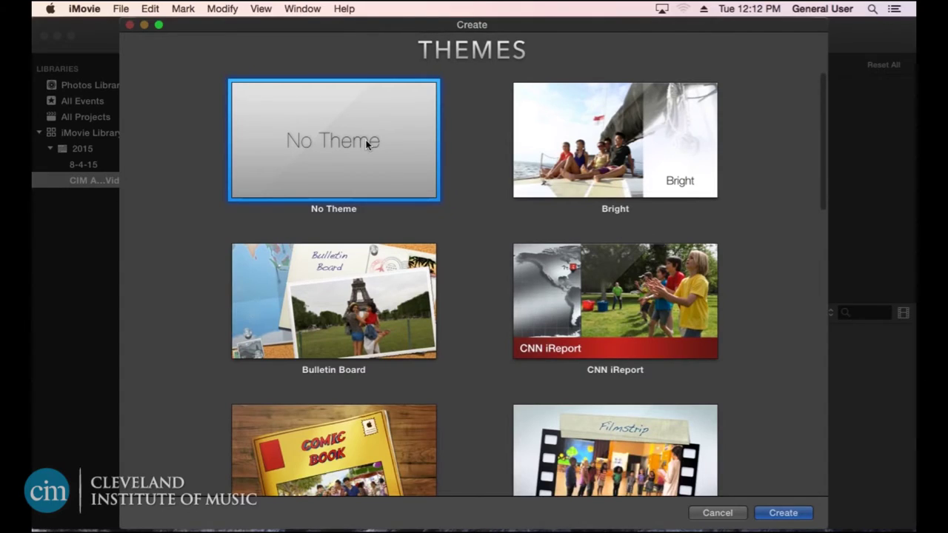
click(787, 514)
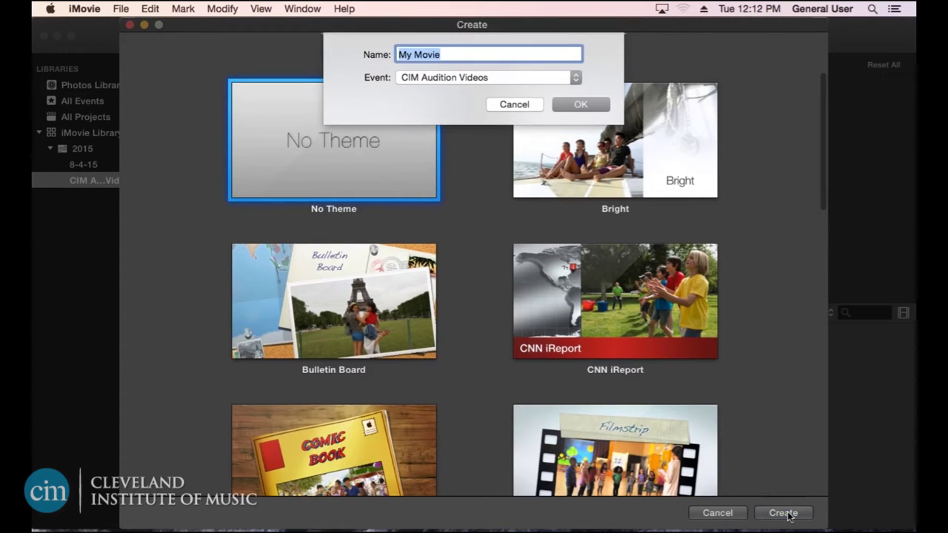
Name the movie 'Bach D minor Gigue', keeping the CIM Audition Videos event, and create it
text(Bach D mino)
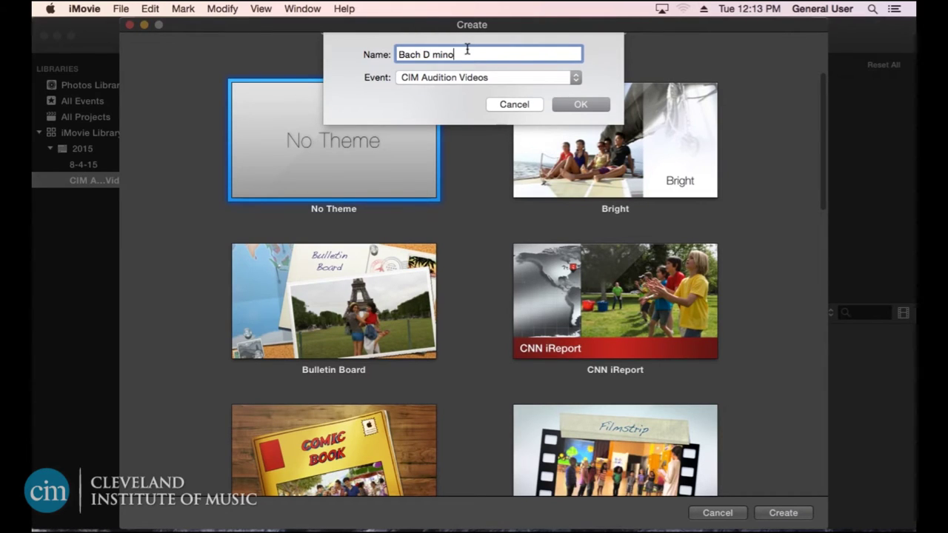
text(r Gigue)
click(474, 77)
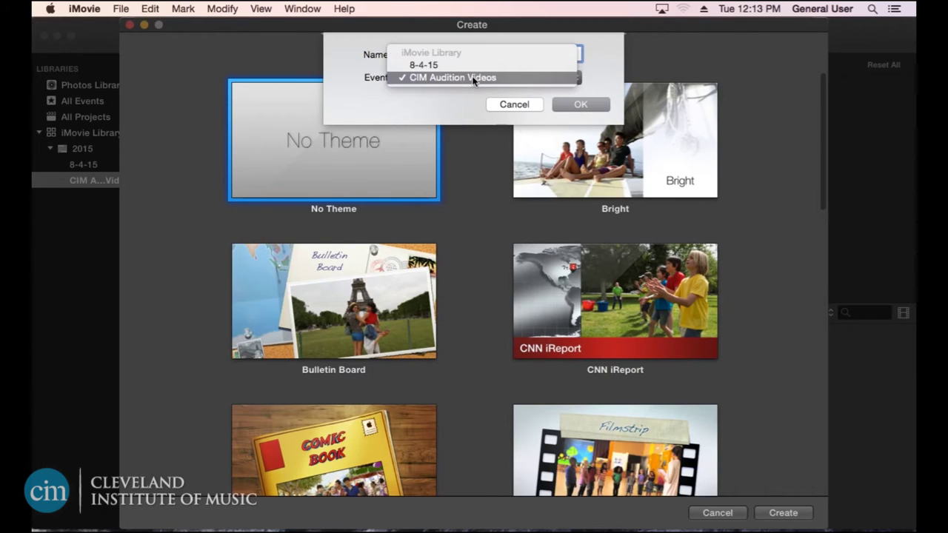
click(474, 78)
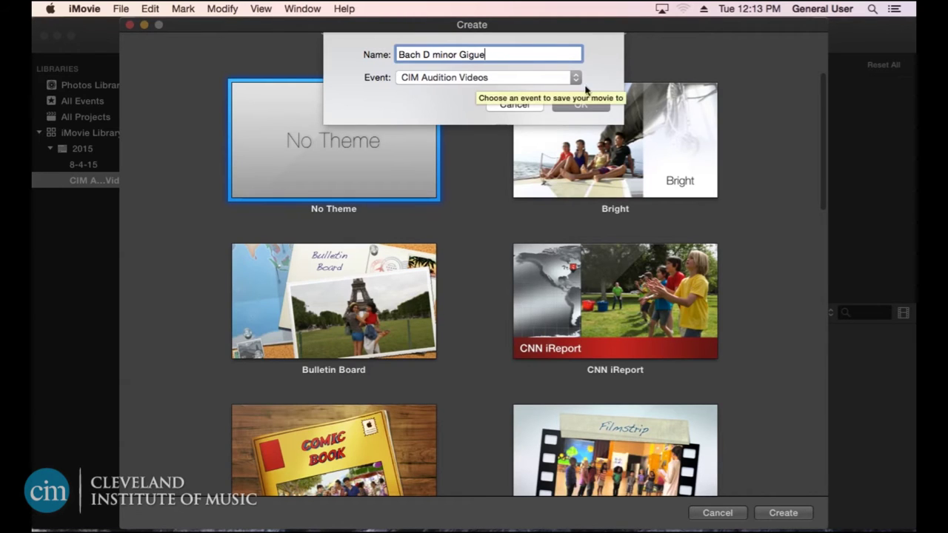
click(593, 105)
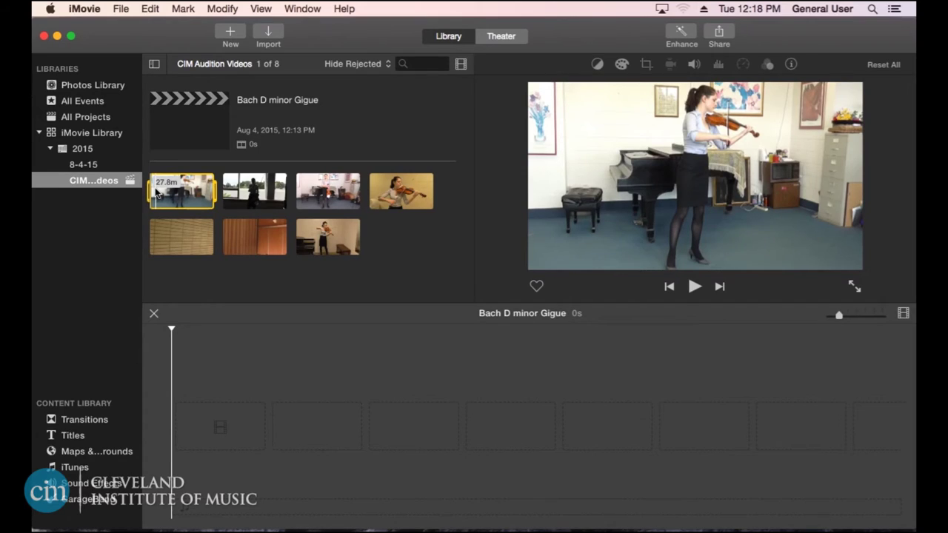
Mark the first 27.8-minute audition clip as a Favorite
right_click(157, 192)
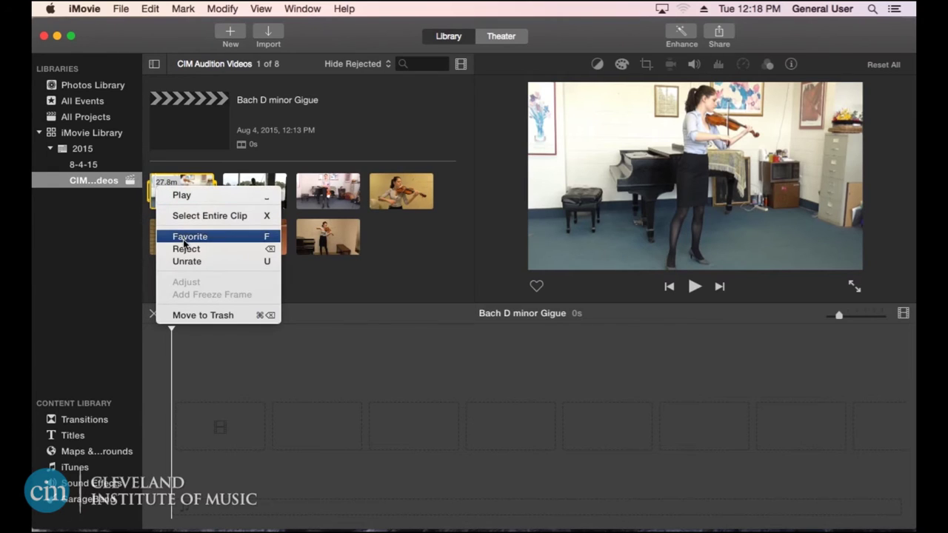
click(183, 238)
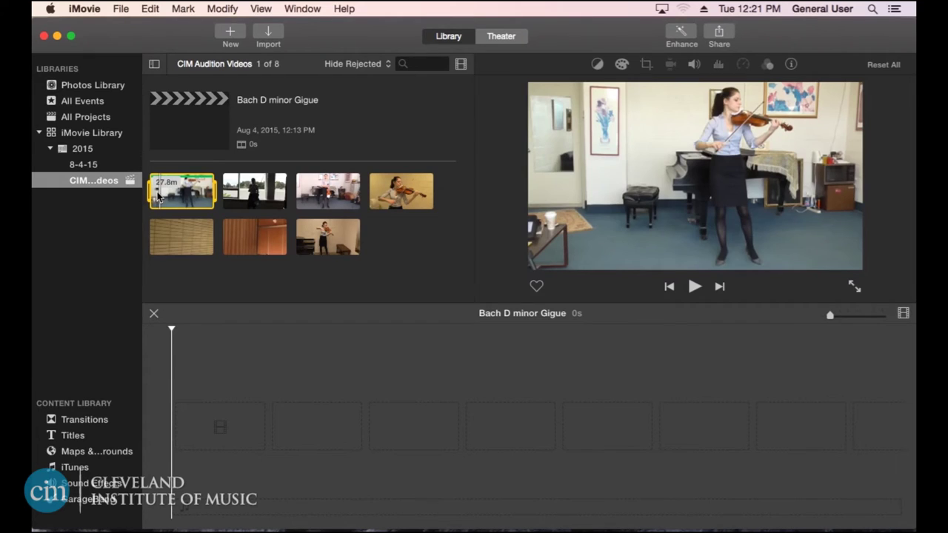
Place the first audition clip in the timeline and trim it down to 2m 18s
mouse_move(158, 196)
mouse_down()
mouse_move(182, 270)
mouse_move(184, 421)
mouse_up()
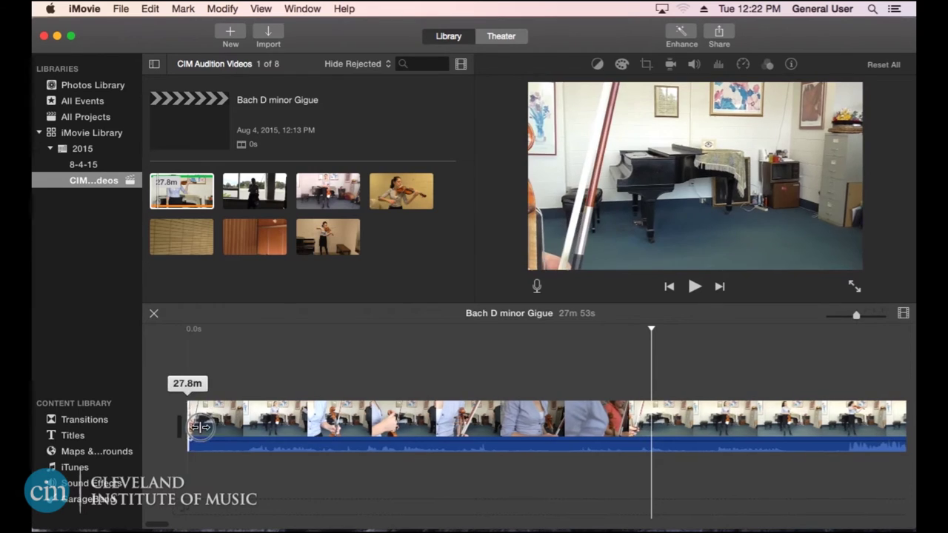
drag(200, 427, 652, 416)
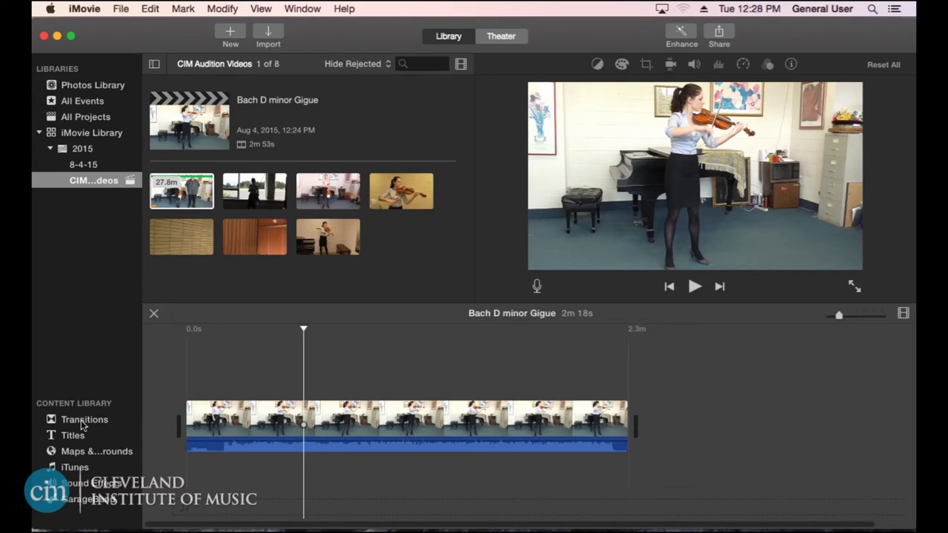
click(83, 420)
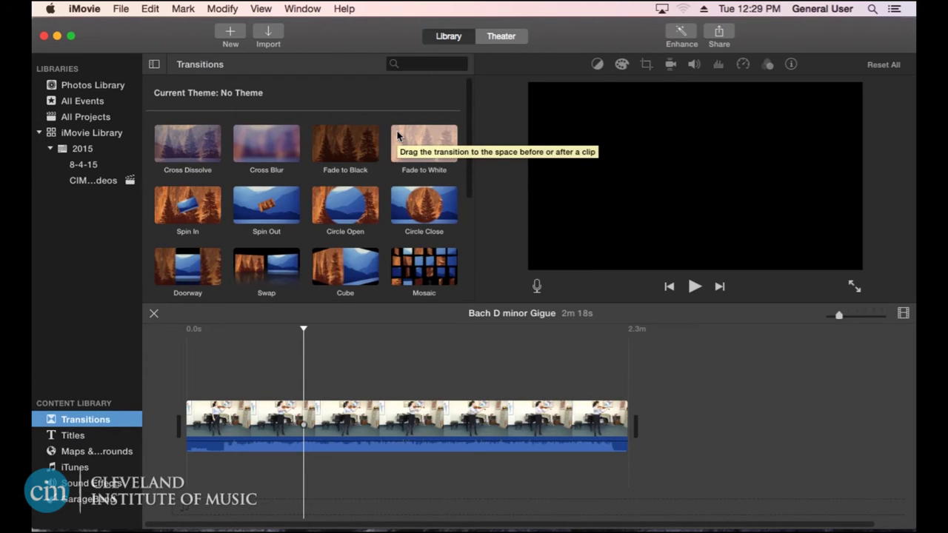
Add a Cross Dissolve at the clip's start and a Fade to Black at its end, previewing playback
drag(206, 156, 211, 424)
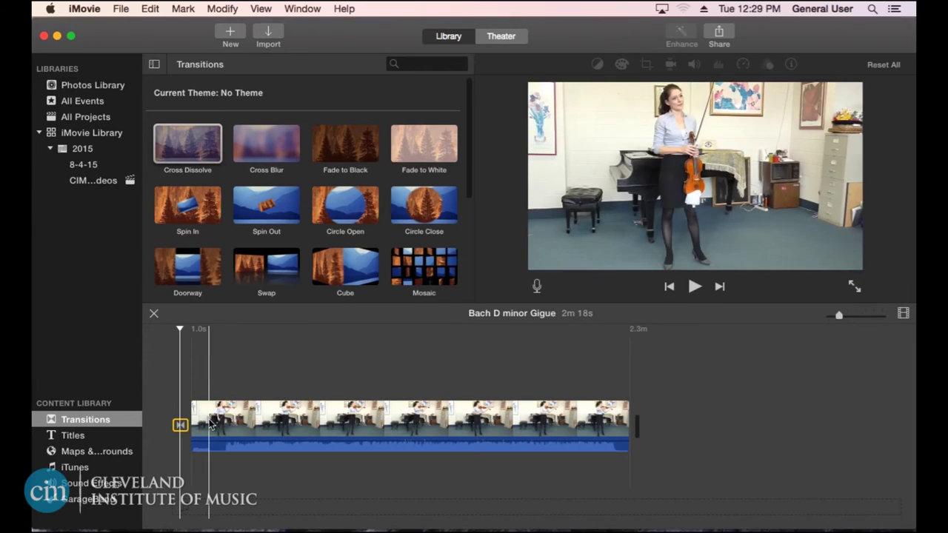
drag(334, 154, 635, 426)
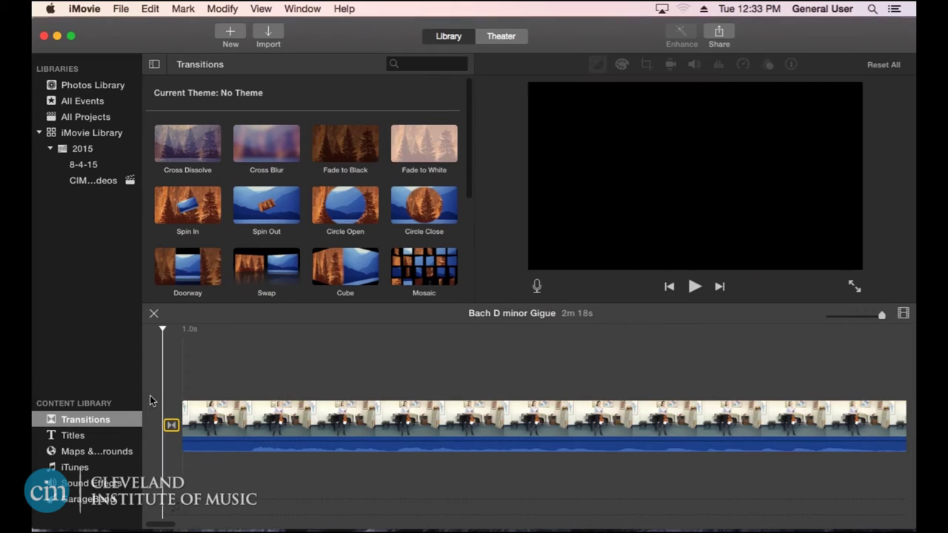
key(space)
click(163, 397)
key(space)
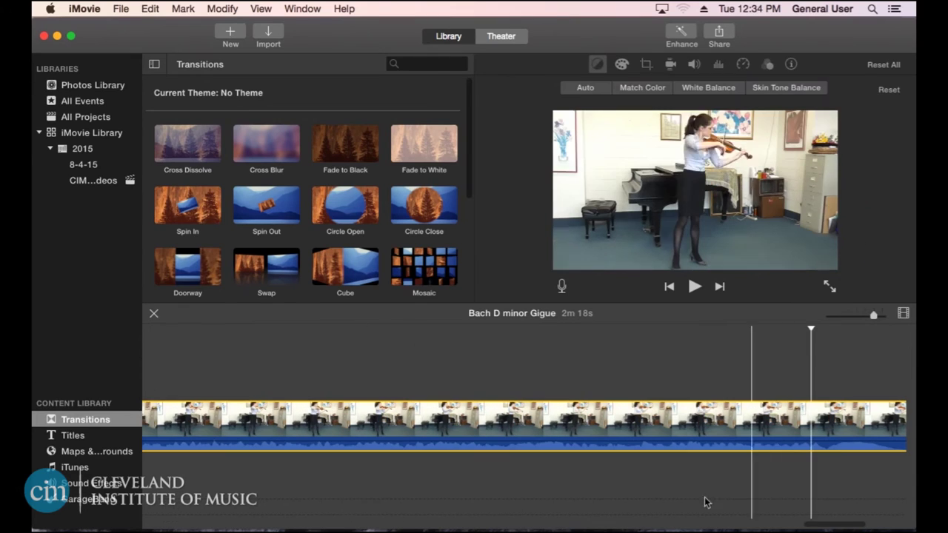
drag(837, 523, 878, 520)
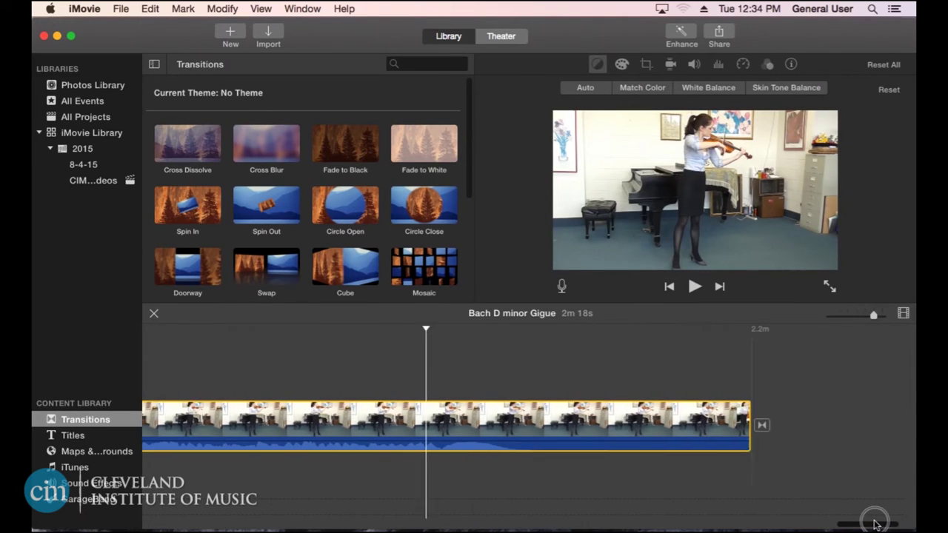
key(space)
drag(753, 424, 754, 425)
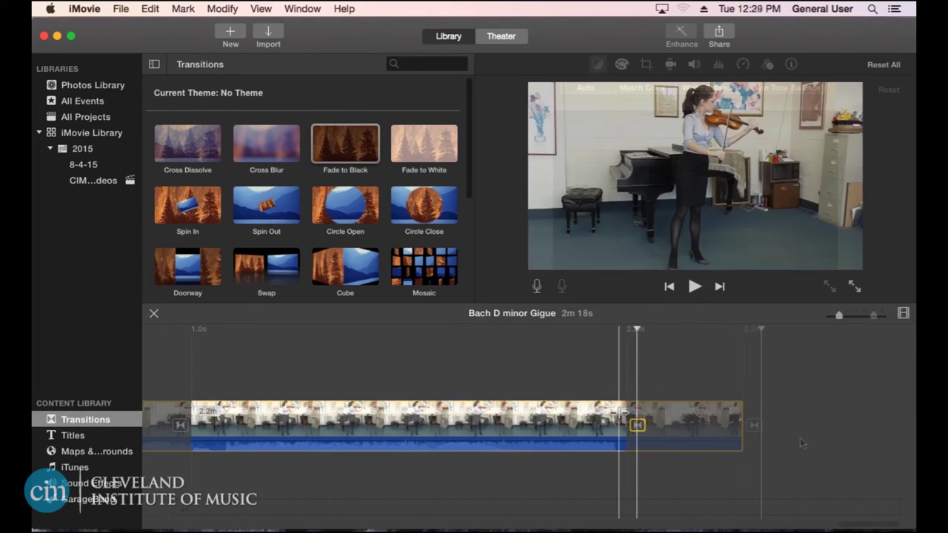
Select the timeline clip and drag its volume line to 112%
click(92, 181)
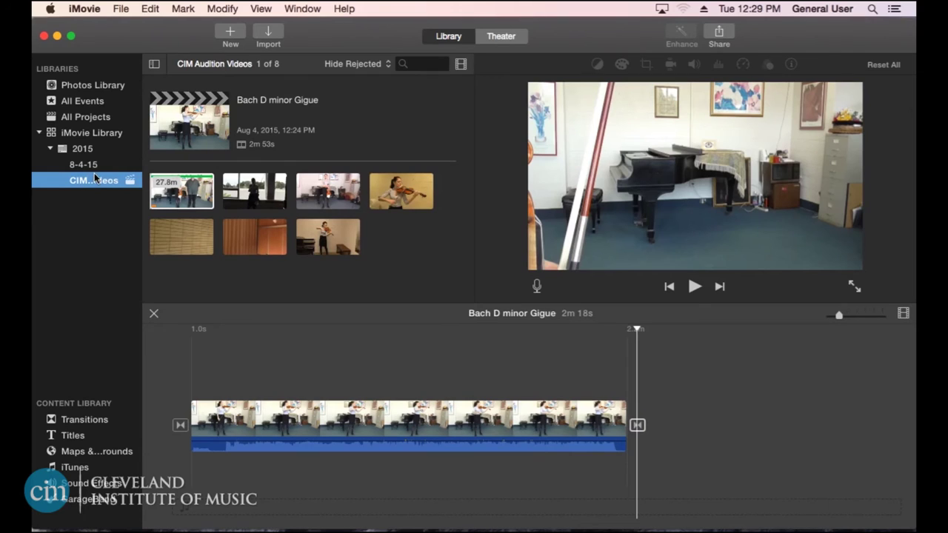
click(238, 442)
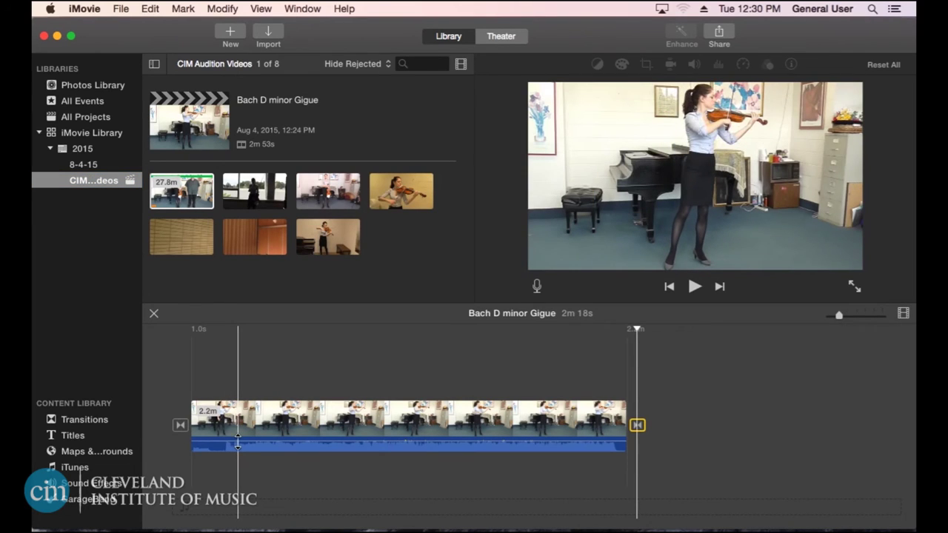
drag(238, 441, 239, 438)
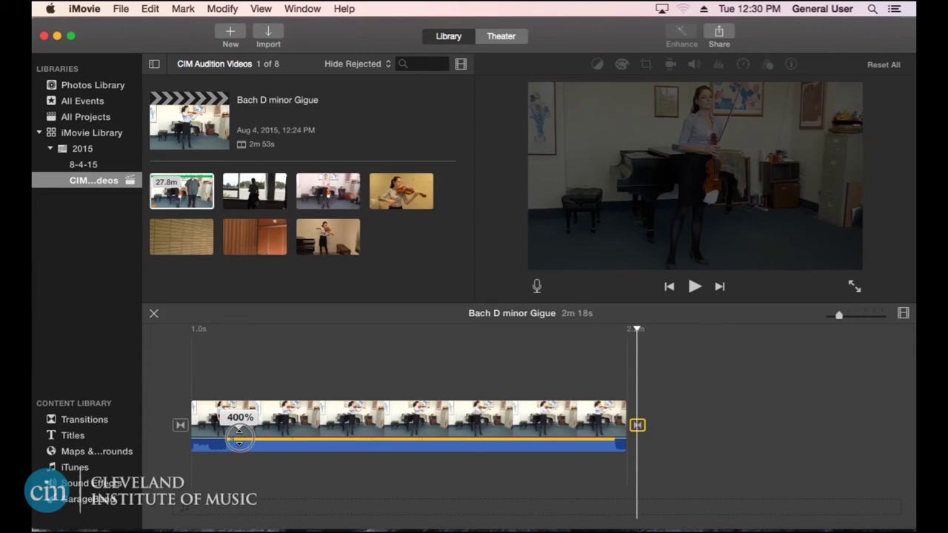
drag(239, 439, 238, 440)
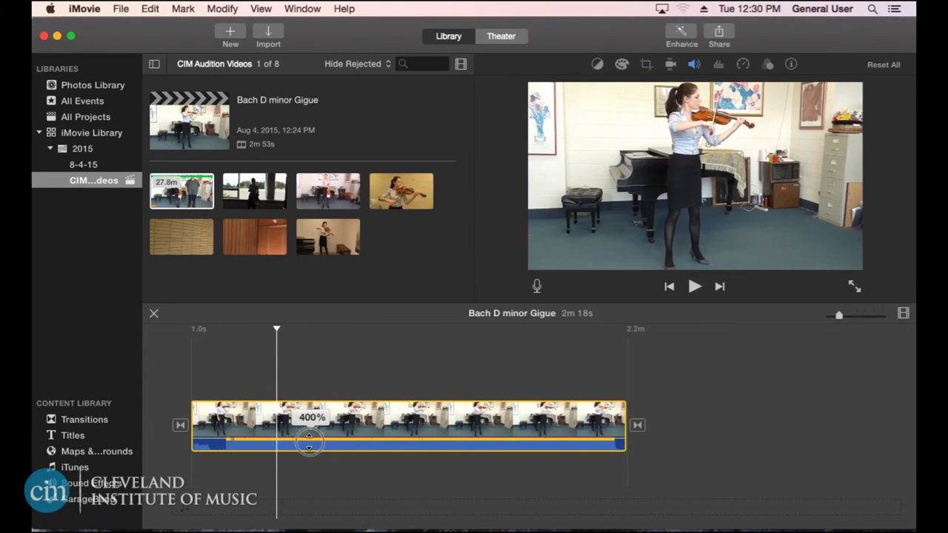
mouse_move(309, 441)
mouse_down()
mouse_move(308, 450)
mouse_move(309, 437)
mouse_up()
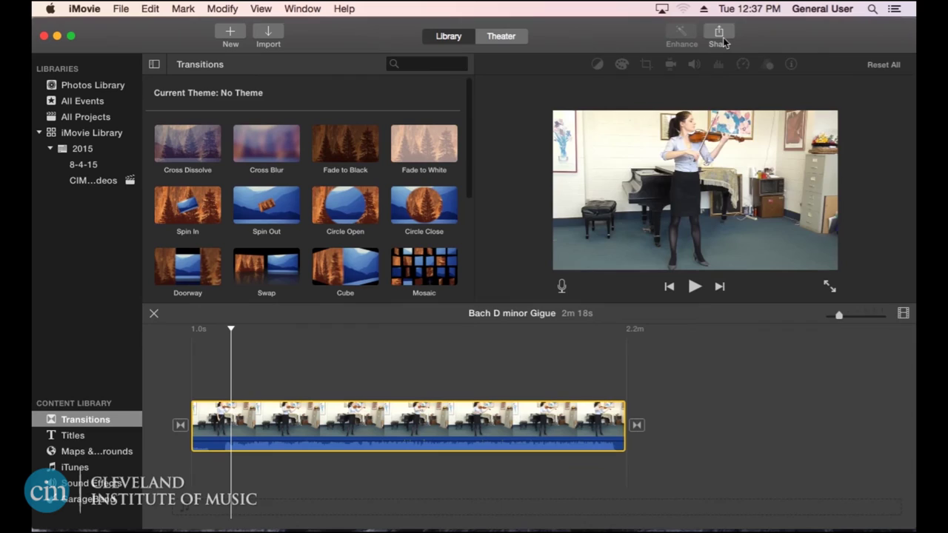
Choose File from the Share menu to export the Bach D minor Gigue project
click(718, 34)
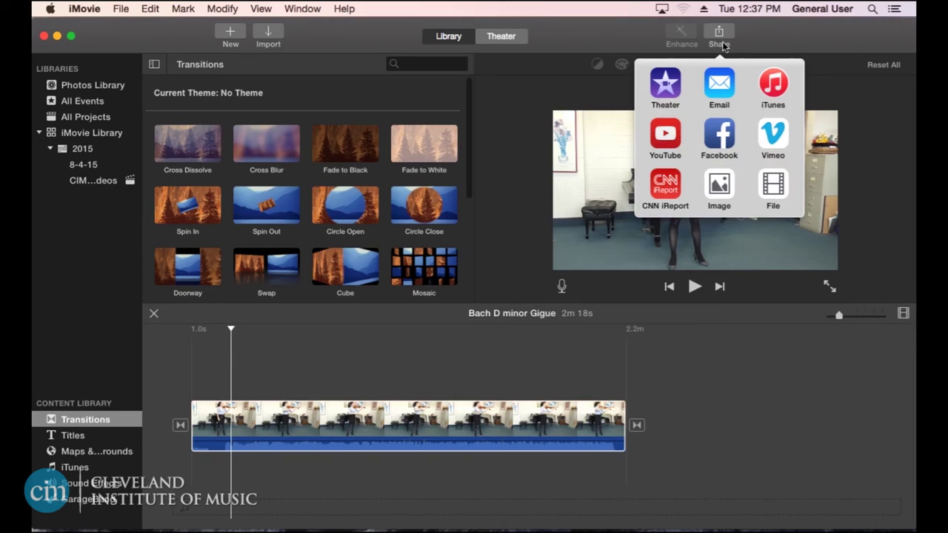
click(780, 186)
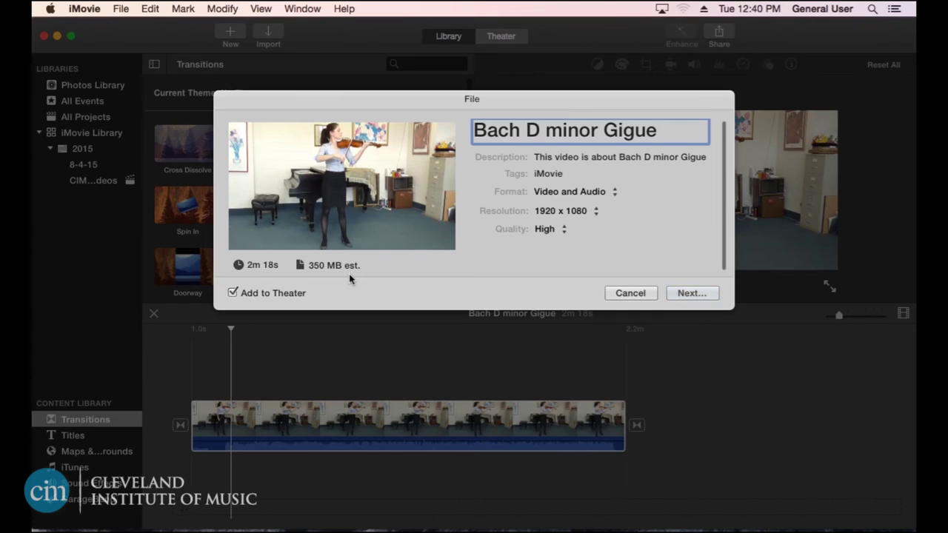
Keep the export resolution at 1920 x 1080 and continue to the save sheet
click(597, 212)
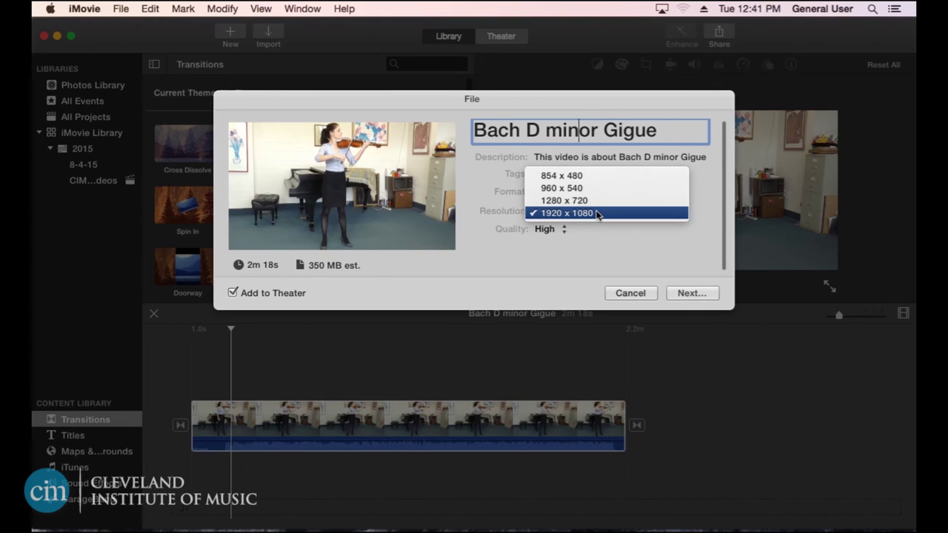
click(612, 235)
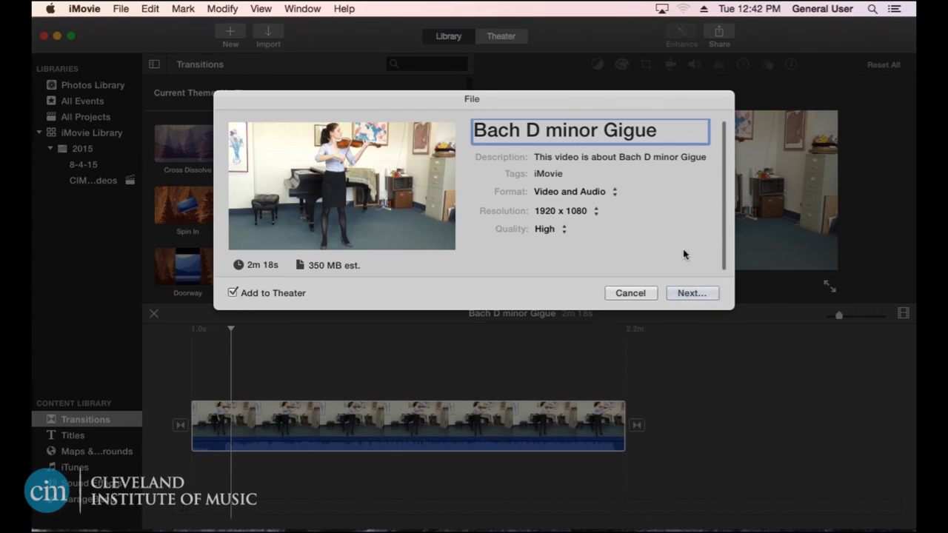
click(691, 293)
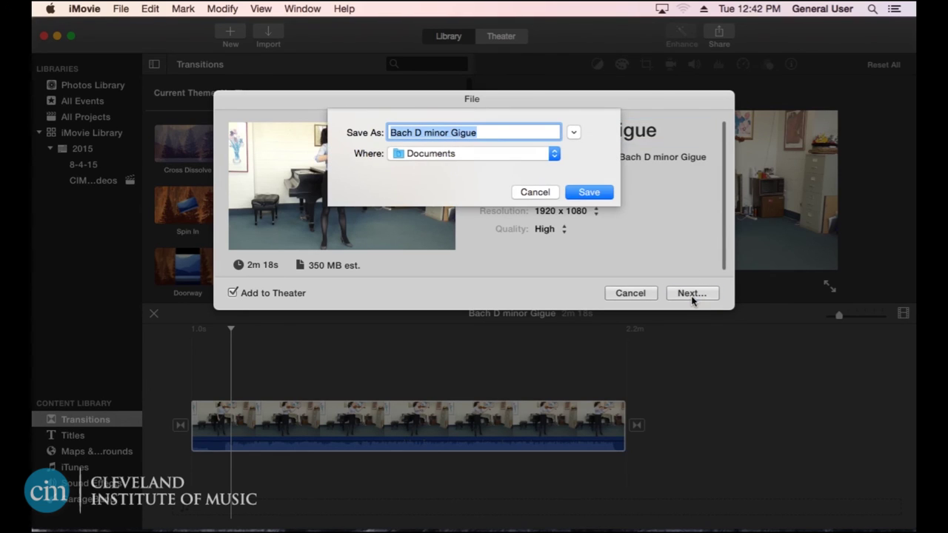
Check the save location is Documents so 'Bach D minor Gigue' exports there
click(514, 158)
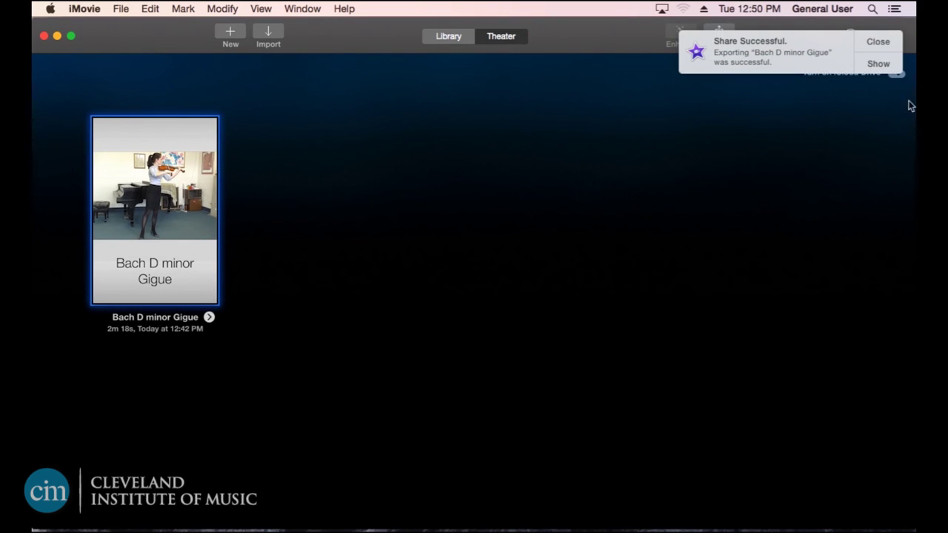
Reveal the exported Bach D minor Gigue file from the Share Successful notification
click(878, 63)
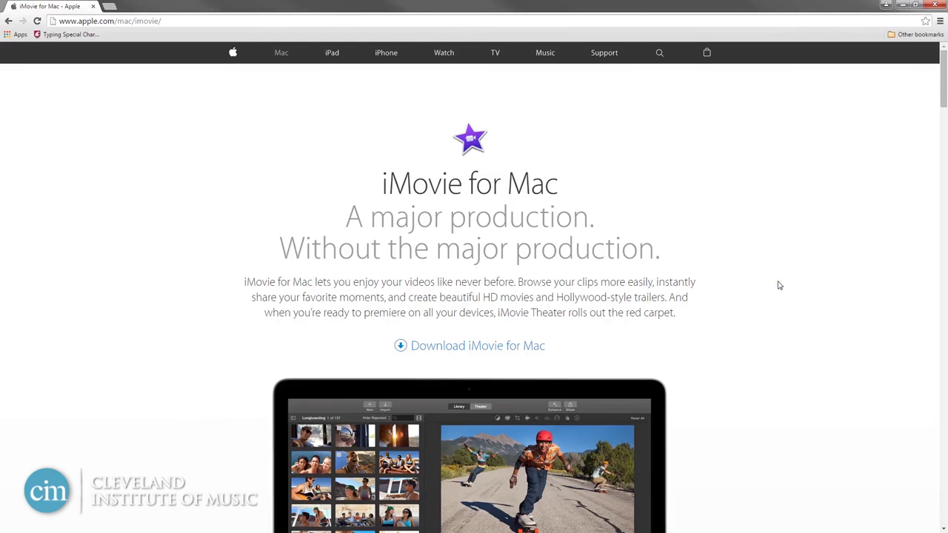
Scroll down the iMovie for Mac page to the MacBook screenshot
scroll(778, 285, down, 2)
scroll(779, 285, down, 1)
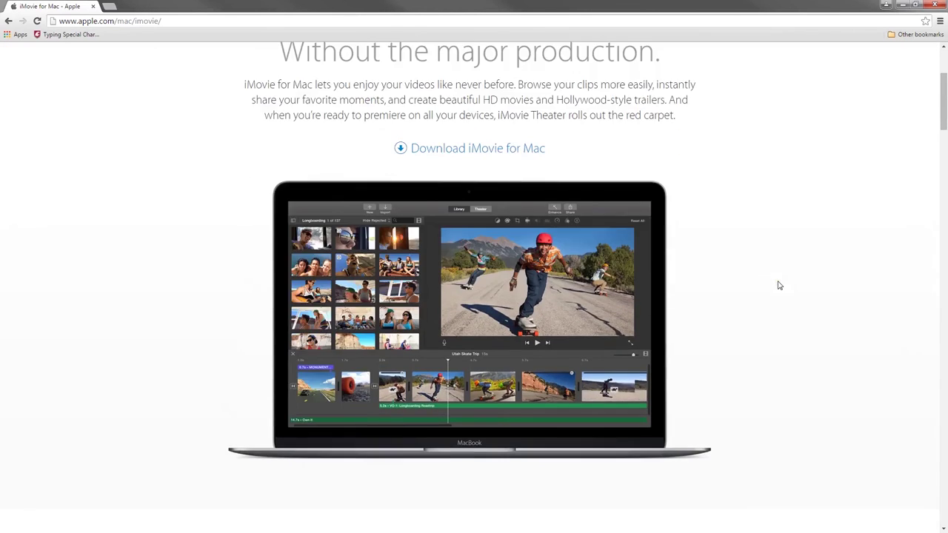